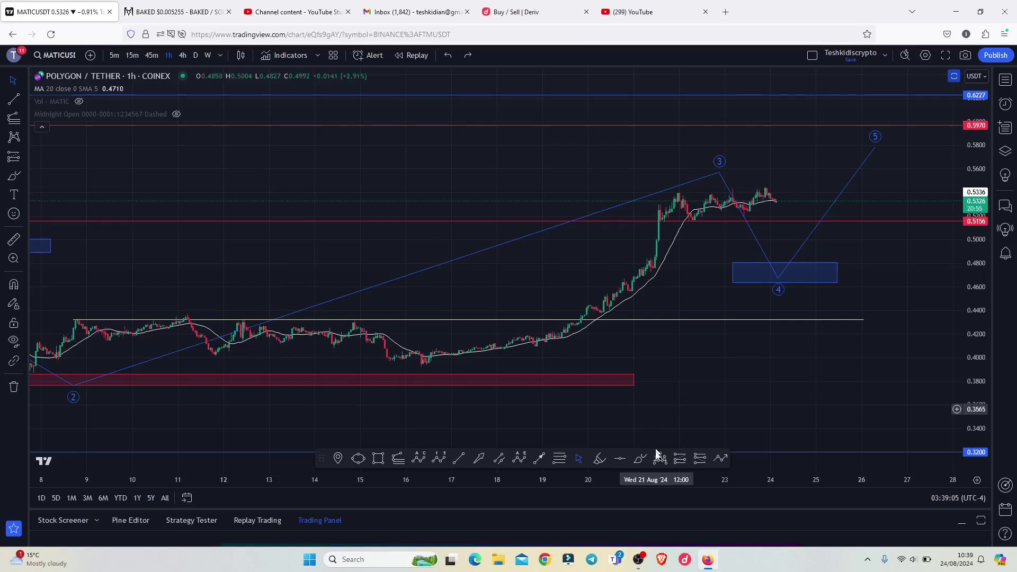
Brush-circle the 21 Aug spike, the latest candles and the wave 3 peak, removing each mark.
{"action": "left_click", "coordinate": [641, 460]}
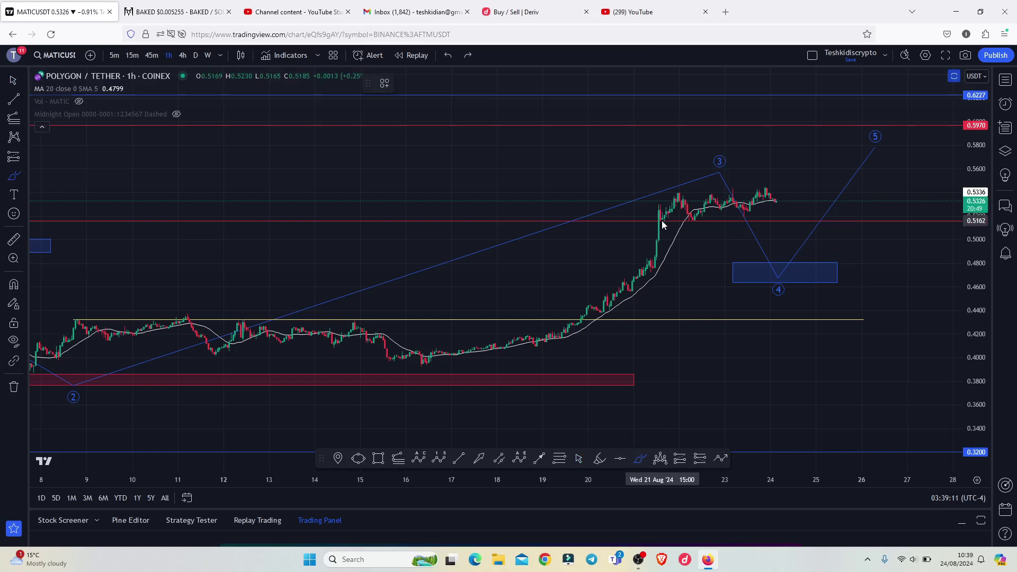
{"action": "mouse_move", "coordinate": [677, 200]}
{"action": "left_mouse_down"}
{"action": "mouse_move", "coordinate": [654, 211]}
{"action": "mouse_move", "coordinate": [642, 236]}
{"action": "mouse_move", "coordinate": [669, 253]}
{"action": "mouse_move", "coordinate": [705, 228]}
{"action": "mouse_move", "coordinate": [672, 209]}
{"action": "left_mouse_up"}
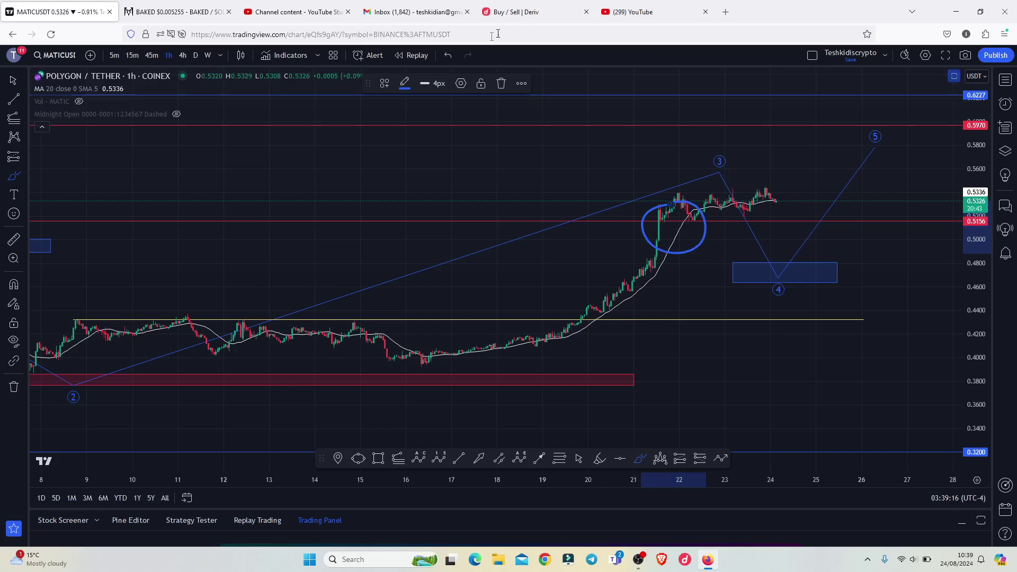
{"action": "left_click", "coordinate": [448, 56]}
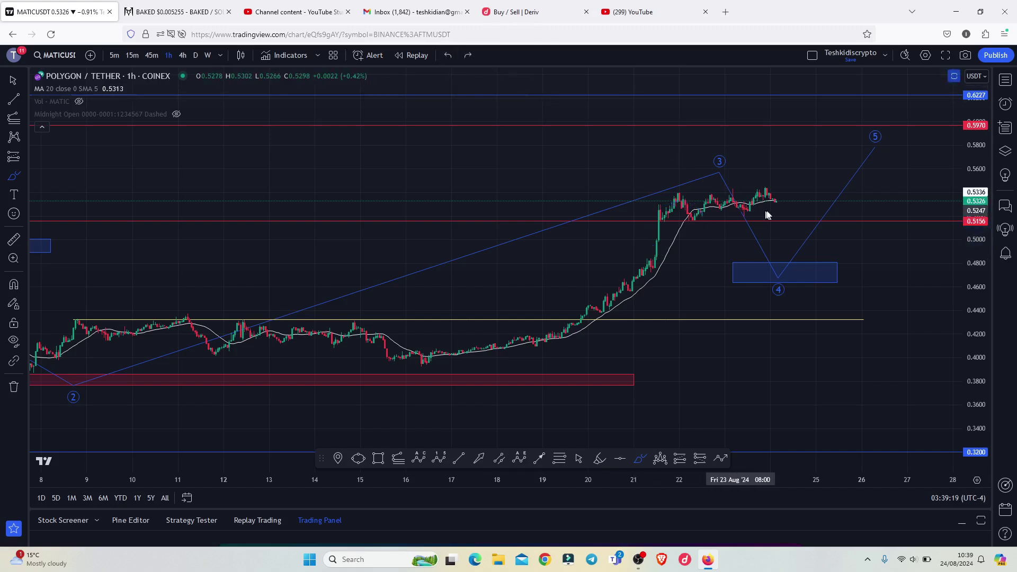
{"action": "mouse_move", "coordinate": [767, 187]}
{"action": "left_mouse_down"}
{"action": "mouse_move", "coordinate": [779, 186]}
{"action": "mouse_move", "coordinate": [760, 213]}
{"action": "mouse_move", "coordinate": [799, 211]}
{"action": "mouse_move", "coordinate": [794, 191]}
{"action": "mouse_move", "coordinate": [778, 188]}
{"action": "left_mouse_up"}
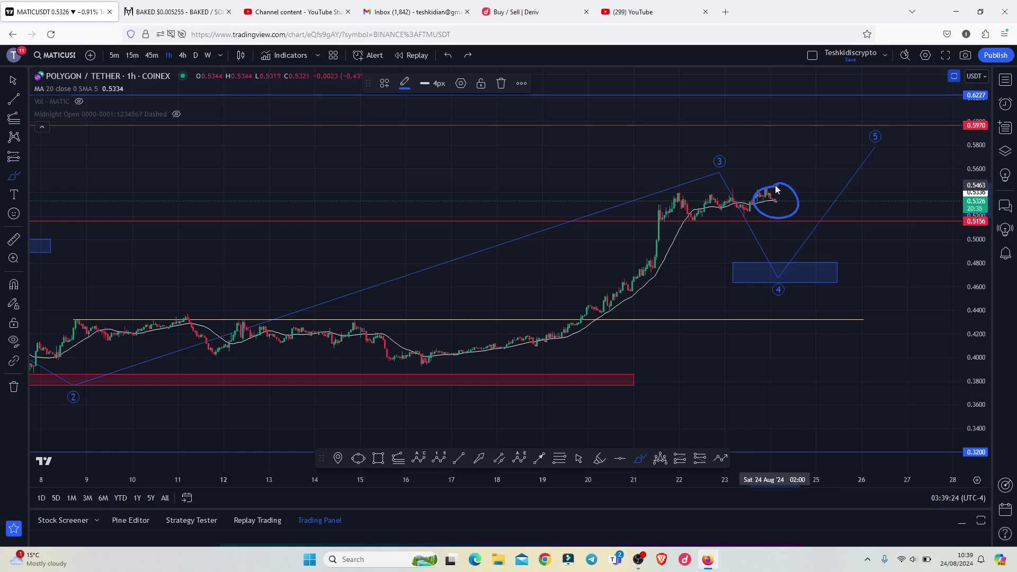
{"action": "left_click", "coordinate": [501, 84]}
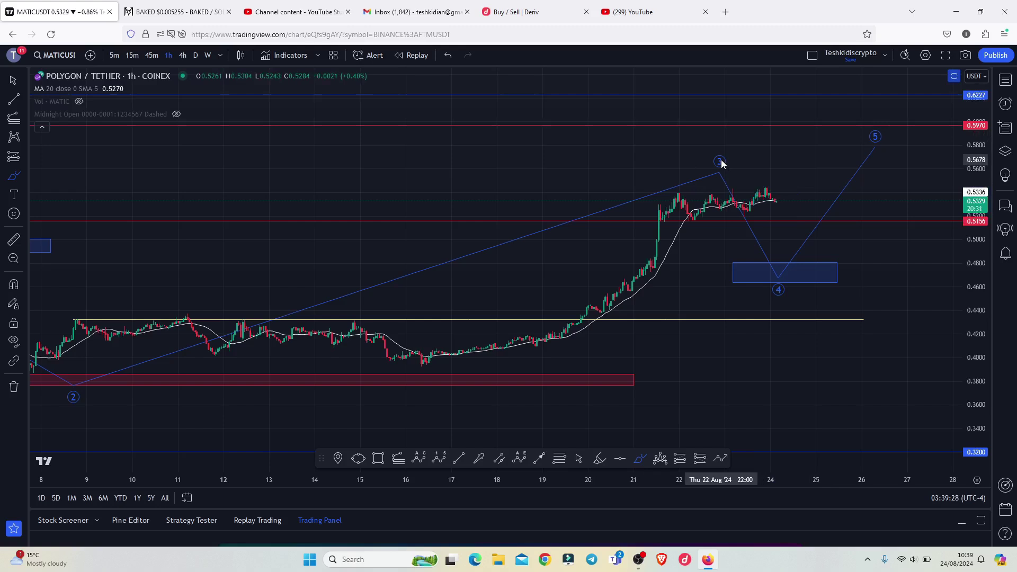
{"action": "mouse_move", "coordinate": [719, 142]}
{"action": "left_mouse_down"}
{"action": "mouse_move", "coordinate": [688, 193]}
{"action": "mouse_move", "coordinate": [721, 205]}
{"action": "mouse_move", "coordinate": [761, 188]}
{"action": "mouse_move", "coordinate": [761, 174]}
{"action": "mouse_move", "coordinate": [726, 141]}
{"action": "left_mouse_up"}
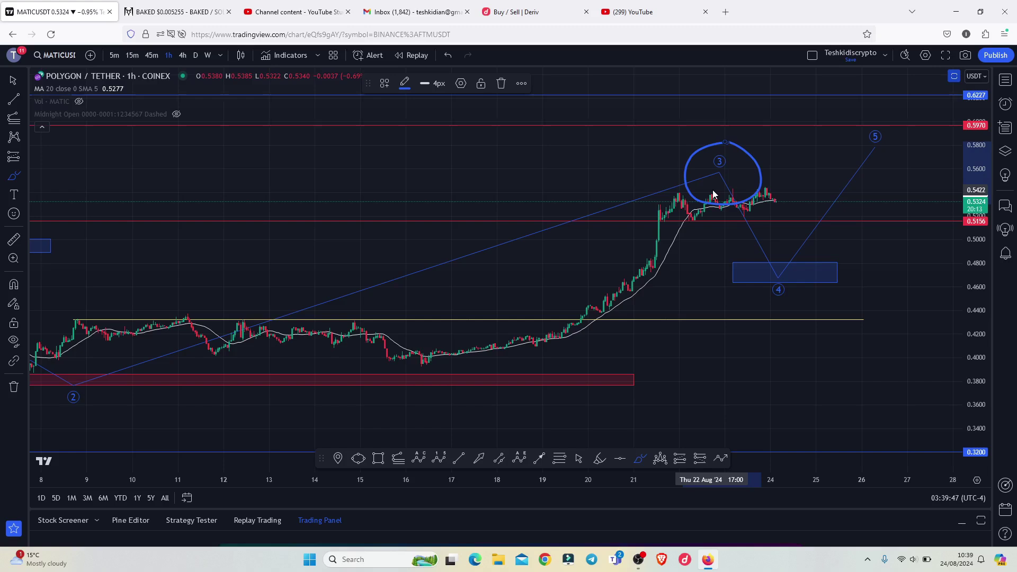
{"action": "left_click", "coordinate": [448, 55]}
Zoom out and circle the early-August low and wave 1 label, removing each stroke.
{"action": "scroll", "coordinate": [455, 265], "scroll_direction": "down", "scroll_amount": 3}
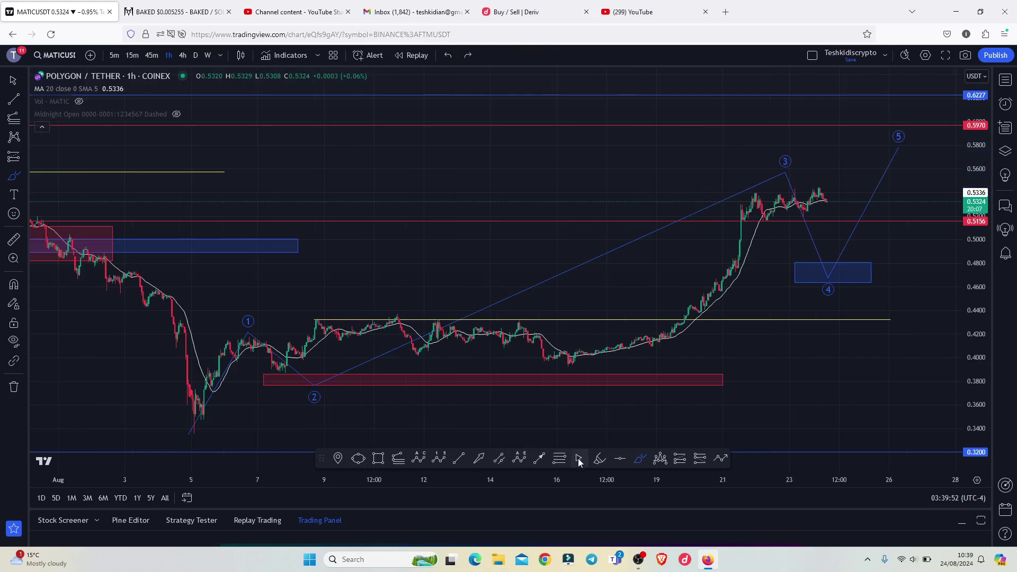
{"action": "left_click_drag", "start_coordinate": [486, 414], "coordinate": [512, 377]}
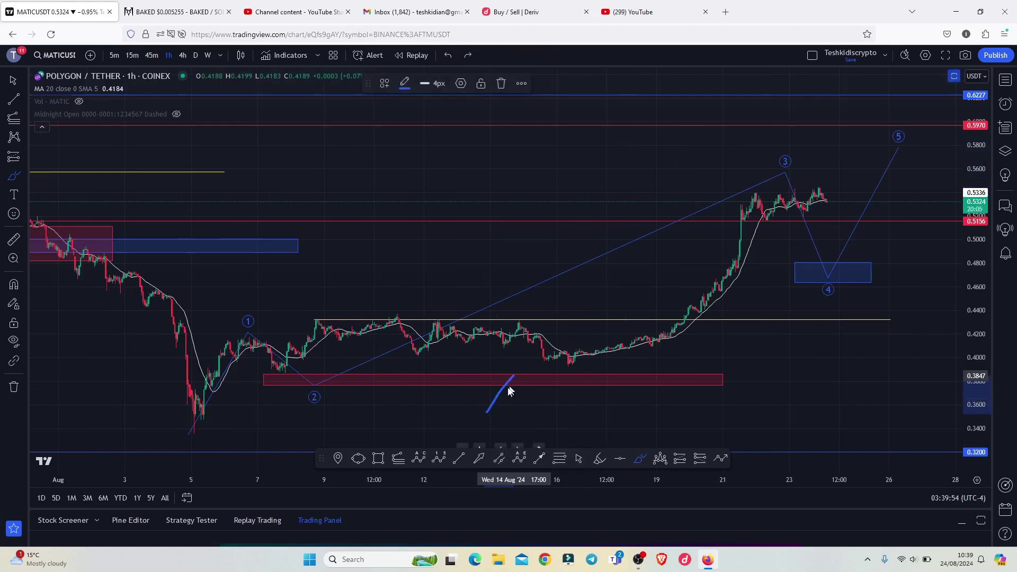
{"action": "left_click", "coordinate": [502, 83]}
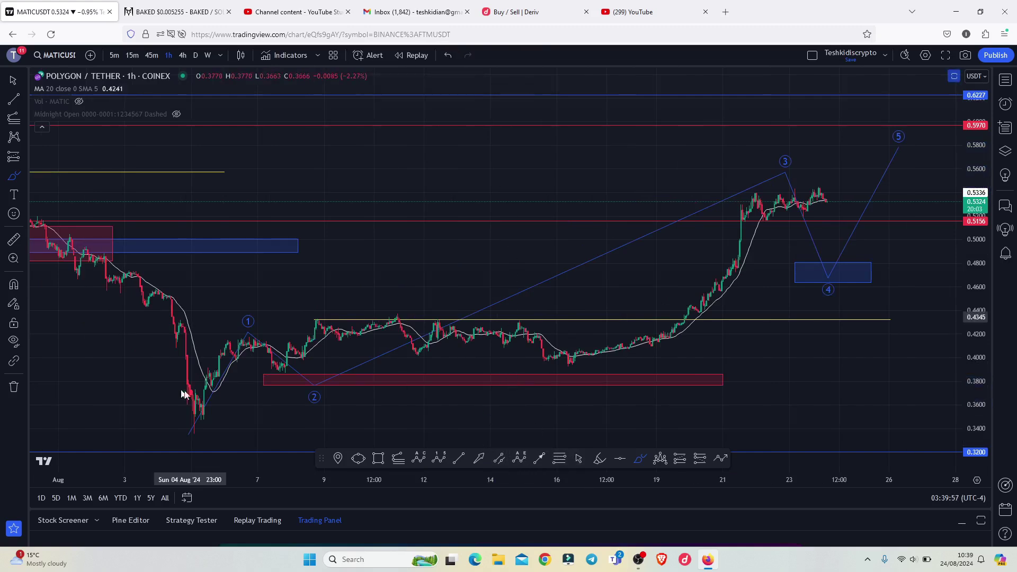
{"action": "mouse_move", "coordinate": [215, 395]}
{"action": "left_mouse_down"}
{"action": "mouse_move", "coordinate": [168, 417]}
{"action": "mouse_move", "coordinate": [180, 448]}
{"action": "mouse_move", "coordinate": [215, 399]}
{"action": "left_mouse_up"}
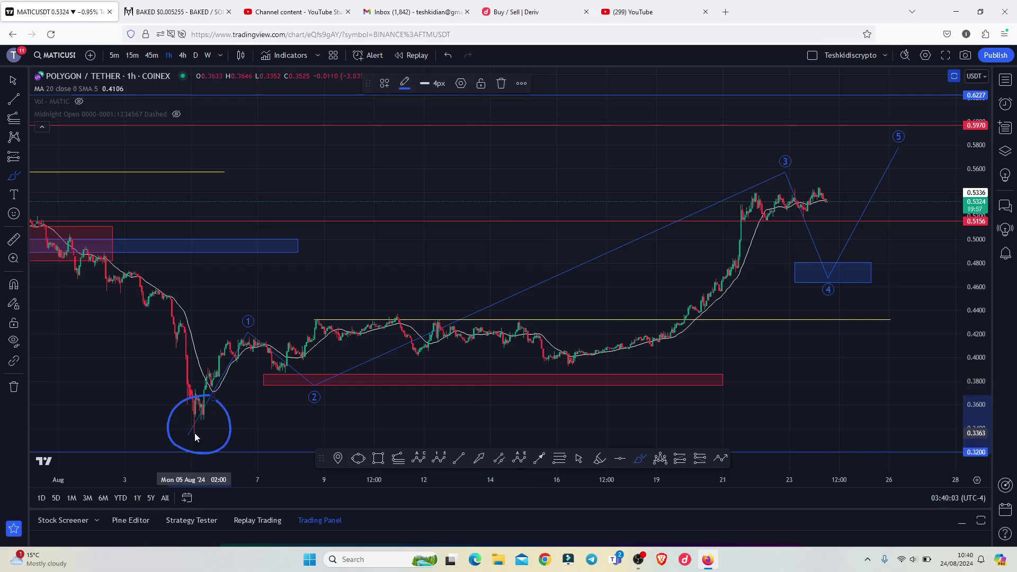
{"action": "left_click", "coordinate": [448, 55]}
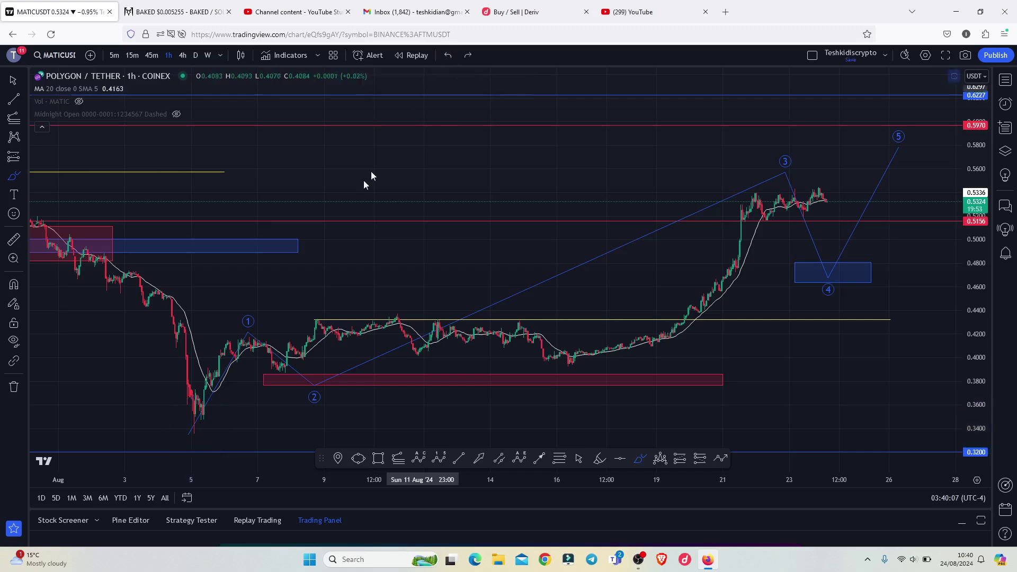
{"action": "mouse_move", "coordinate": [268, 292]}
{"action": "left_mouse_down"}
{"action": "mouse_move", "coordinate": [249, 294]}
{"action": "mouse_move", "coordinate": [221, 335]}
{"action": "mouse_move", "coordinate": [302, 340]}
{"action": "mouse_move", "coordinate": [265, 293]}
{"action": "left_mouse_up"}
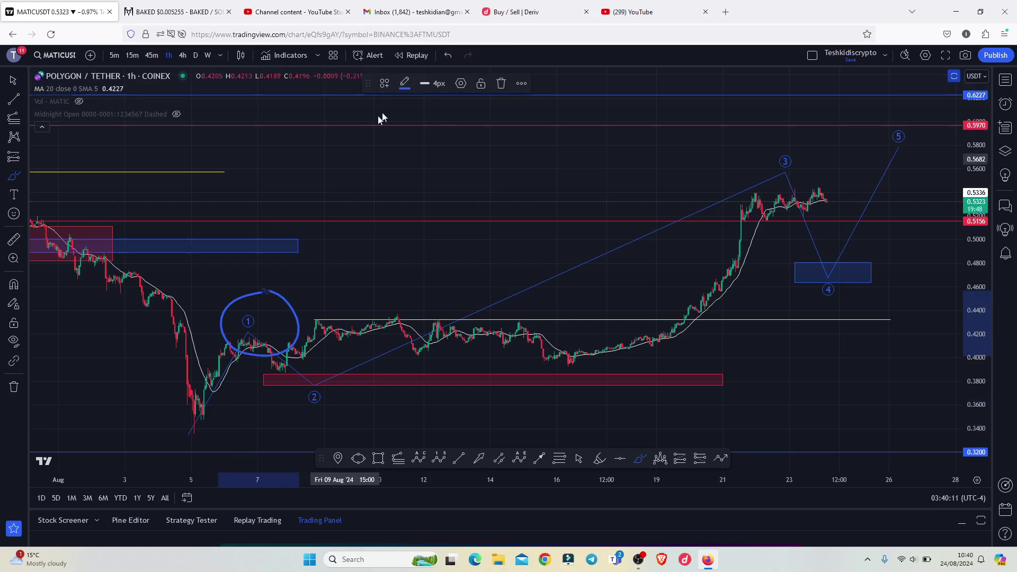
{"action": "left_click", "coordinate": [448, 55]}
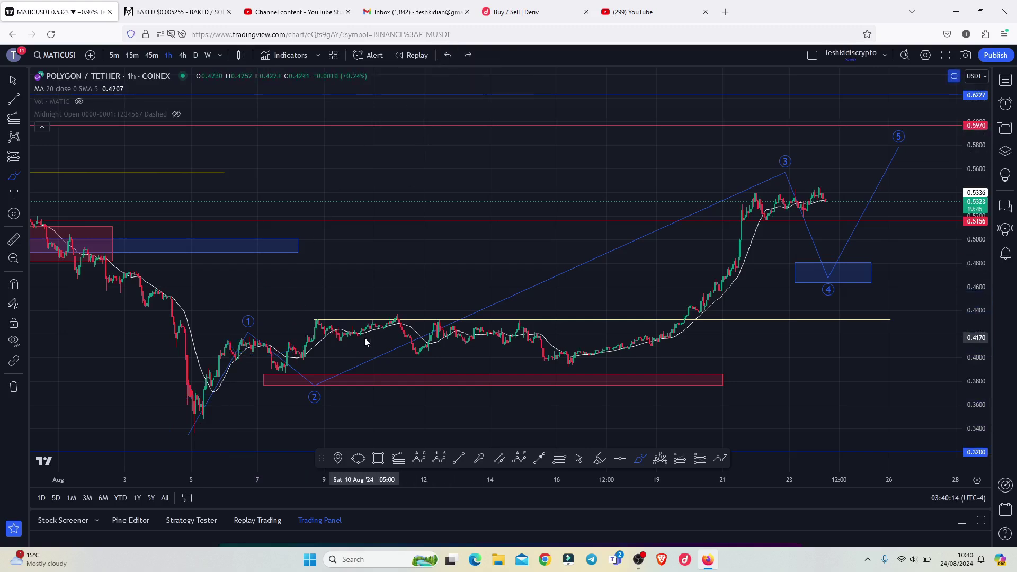
Mark the wave 2 label, the red zone and the price path to wave 3, then remove each.
{"action": "mouse_move", "coordinate": [305, 364]}
{"action": "left_mouse_down"}
{"action": "mouse_move", "coordinate": [287, 411]}
{"action": "mouse_move", "coordinate": [358, 406]}
{"action": "mouse_move", "coordinate": [313, 364]}
{"action": "left_mouse_up"}
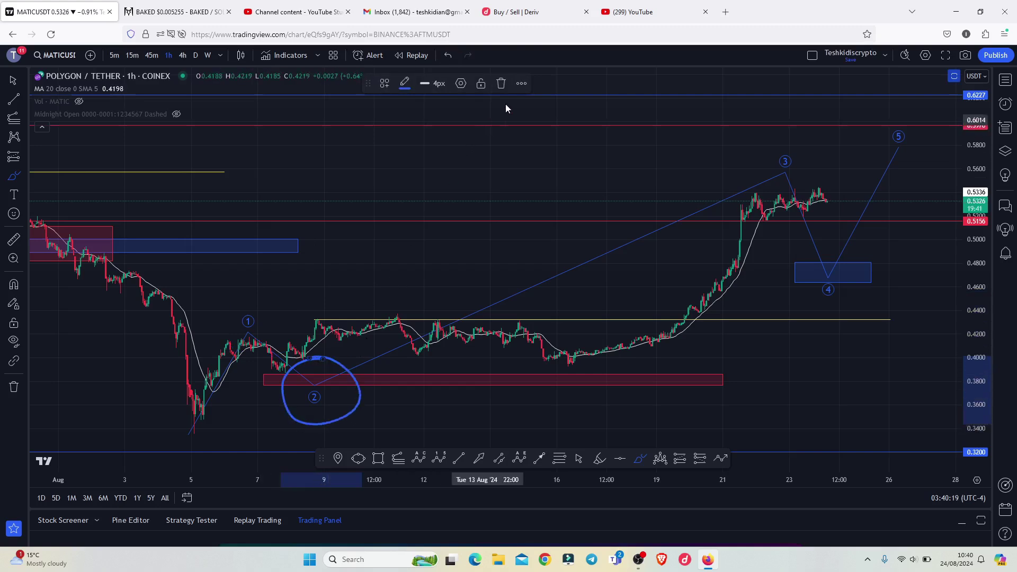
{"action": "left_click", "coordinate": [502, 83]}
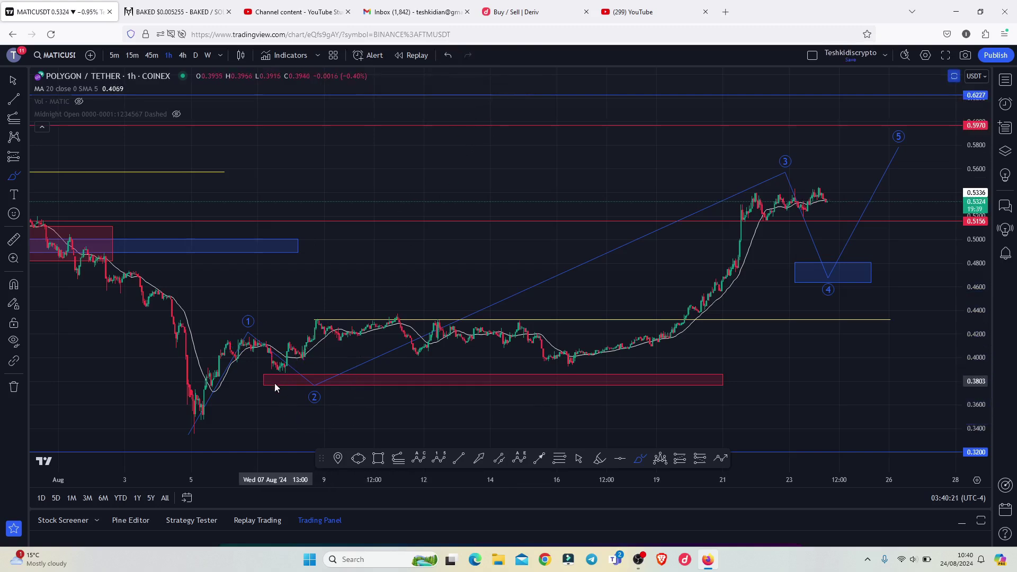
{"action": "mouse_move", "coordinate": [274, 383]}
{"action": "left_mouse_down"}
{"action": "mouse_move", "coordinate": [288, 371]}
{"action": "mouse_move", "coordinate": [322, 392]}
{"action": "mouse_move", "coordinate": [460, 382]}
{"action": "left_mouse_up"}
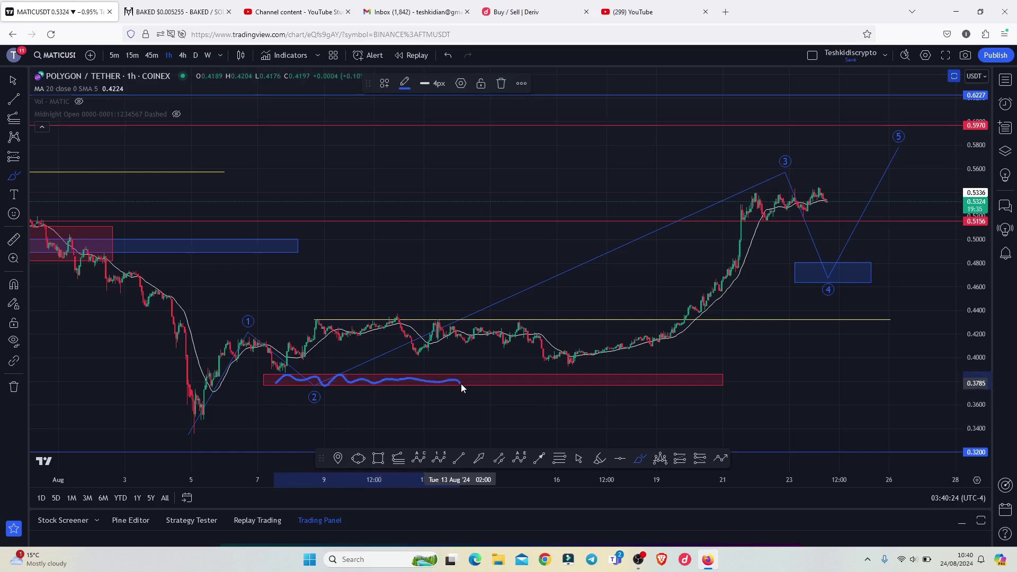
{"action": "left_click", "coordinate": [448, 55]}
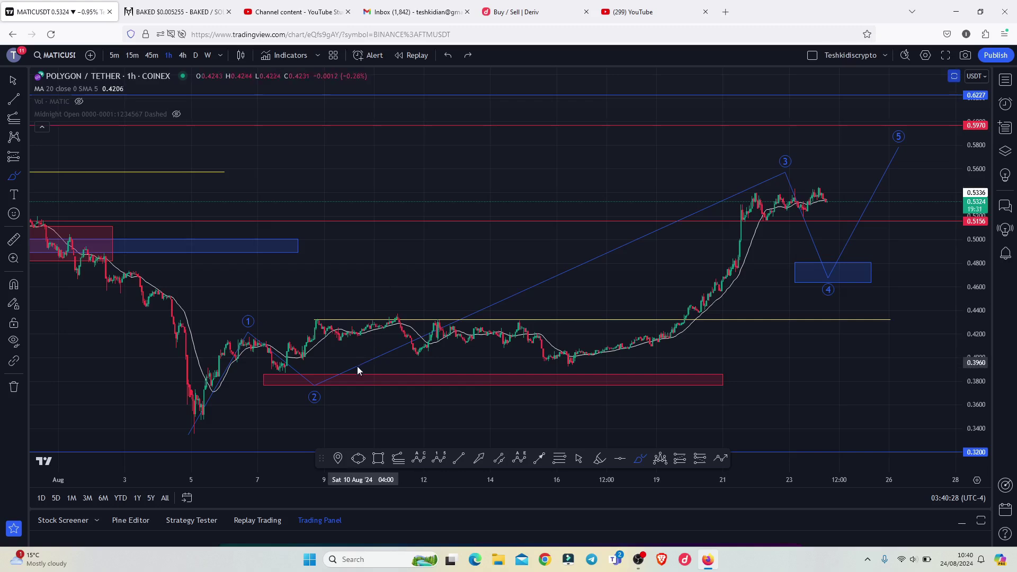
{"action": "mouse_move", "coordinate": [359, 366]}
{"action": "left_mouse_down"}
{"action": "mouse_move", "coordinate": [391, 325]}
{"action": "mouse_move", "coordinate": [518, 329]}
{"action": "mouse_move", "coordinate": [611, 365]}
{"action": "mouse_move", "coordinate": [730, 227]}
{"action": "mouse_move", "coordinate": [806, 208]}
{"action": "mouse_move", "coordinate": [831, 164]}
{"action": "mouse_move", "coordinate": [781, 145]}
{"action": "mouse_move", "coordinate": [746, 167]}
{"action": "mouse_move", "coordinate": [756, 210]}
{"action": "left_mouse_up"}
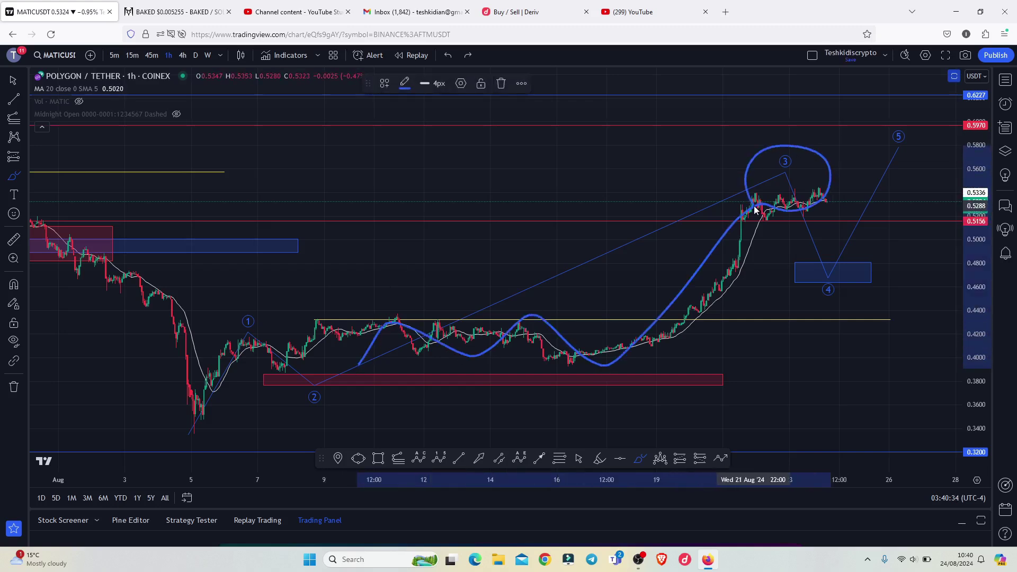
{"action": "left_click", "coordinate": [502, 84]}
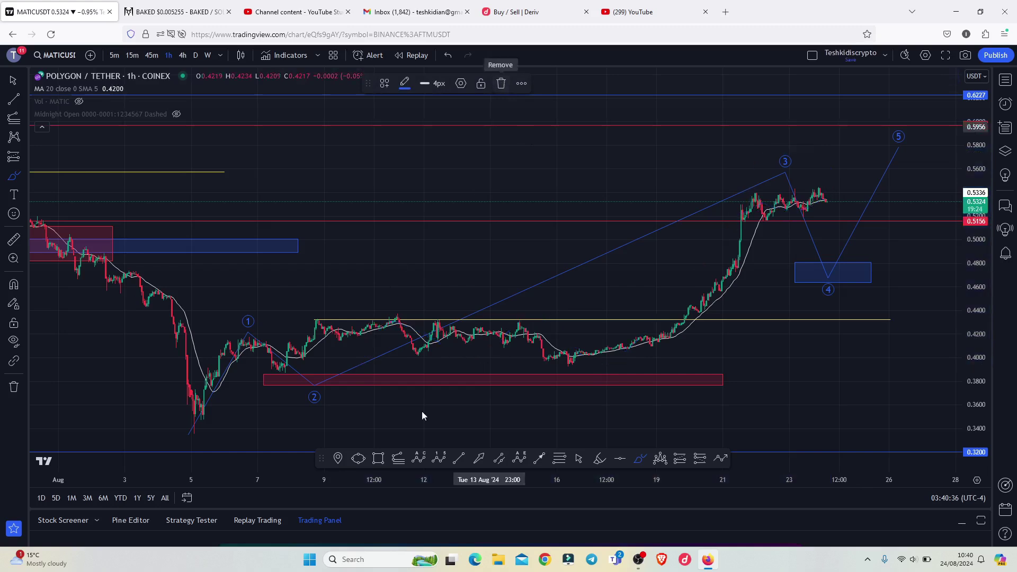
Draw a trend-based Fib extension from the August low through the wave-1 top to 0.3861, then centre it.
{"action": "left_click", "coordinate": [399, 459]}
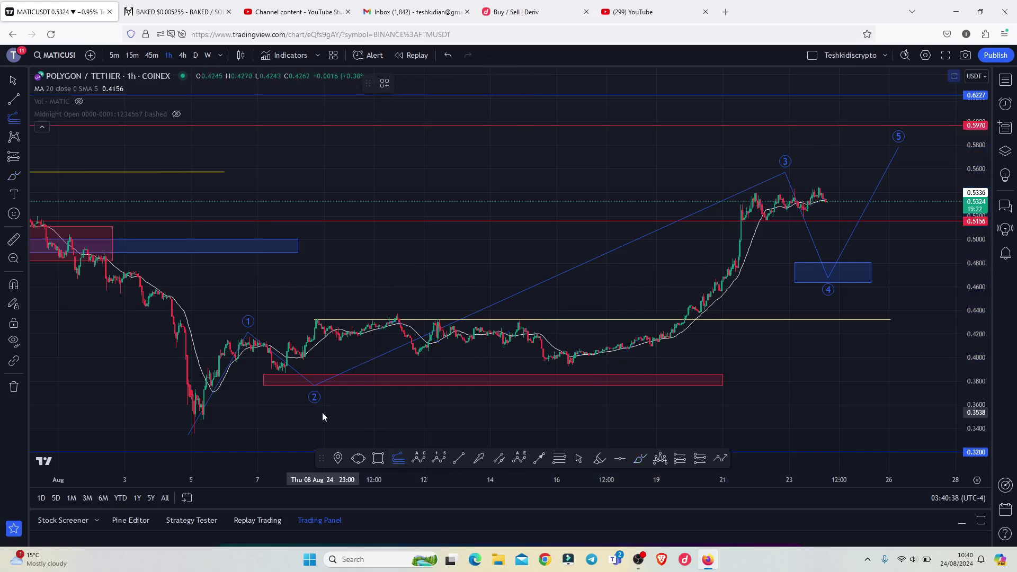
{"action": "left_click", "coordinate": [194, 434]}
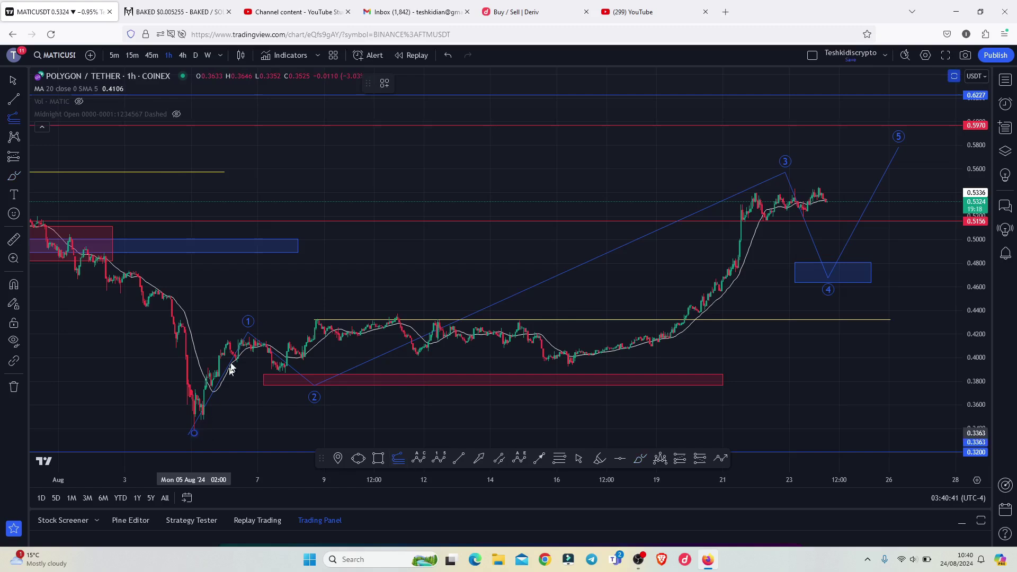
{"action": "left_click", "coordinate": [249, 338]}
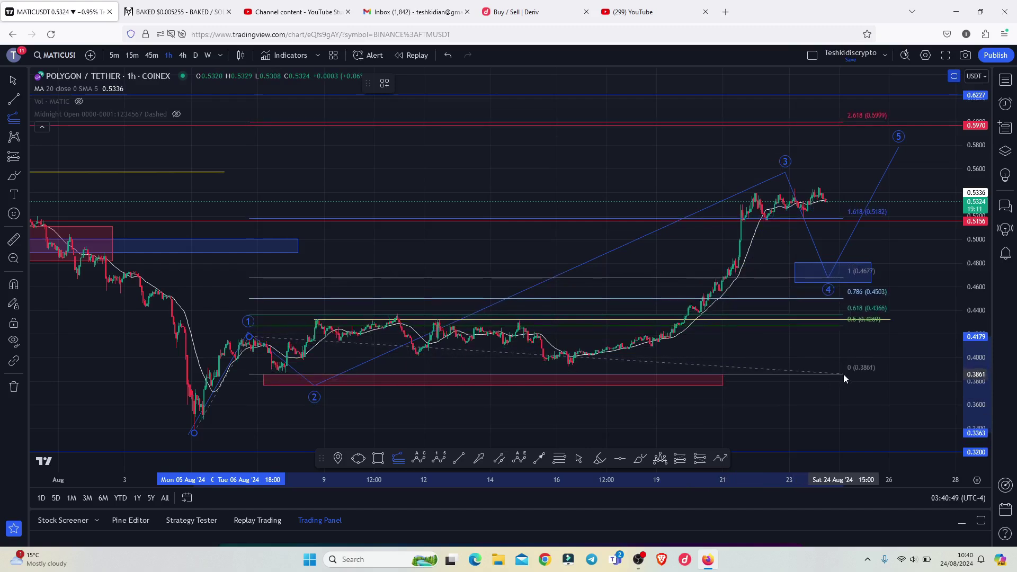
{"action": "left_click", "coordinate": [844, 374]}
{"action": "left_click_drag", "start_coordinate": [903, 260], "coordinate": [813, 279]}
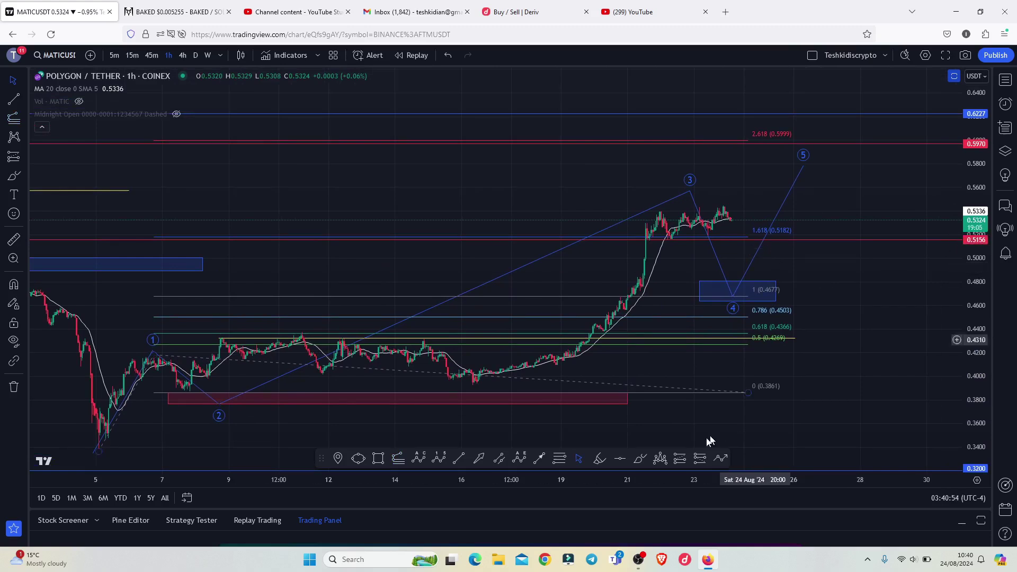
Brush-circle the 2.618 level at 0.5999 instead of 1.618, then select the Fib extension.
{"action": "left_click", "coordinate": [640, 458]}
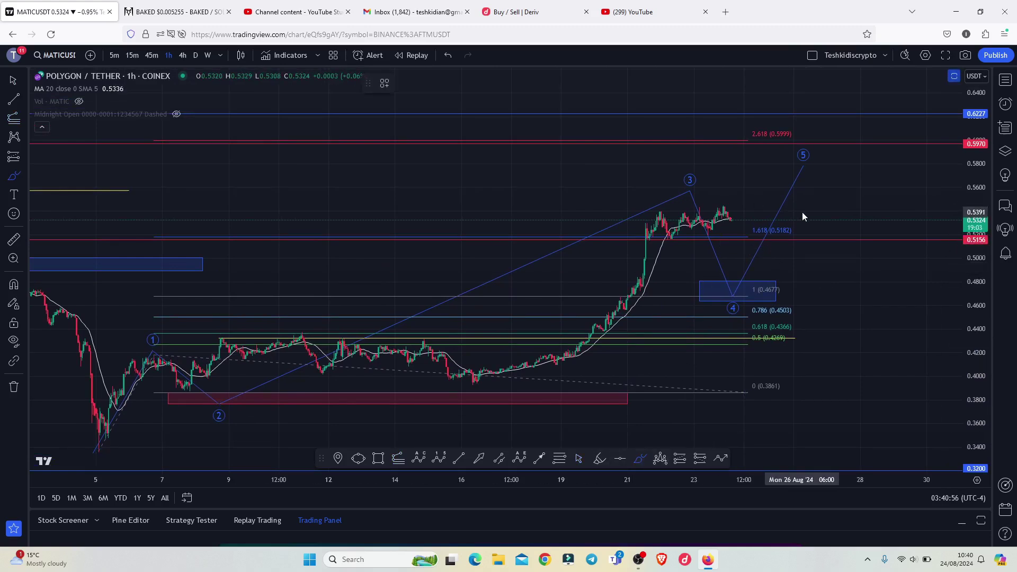
{"action": "mouse_move", "coordinate": [798, 211]}
{"action": "left_mouse_down"}
{"action": "mouse_move", "coordinate": [738, 228]}
{"action": "mouse_move", "coordinate": [775, 253]}
{"action": "mouse_move", "coordinate": [823, 230]}
{"action": "mouse_move", "coordinate": [793, 215]}
{"action": "left_mouse_up"}
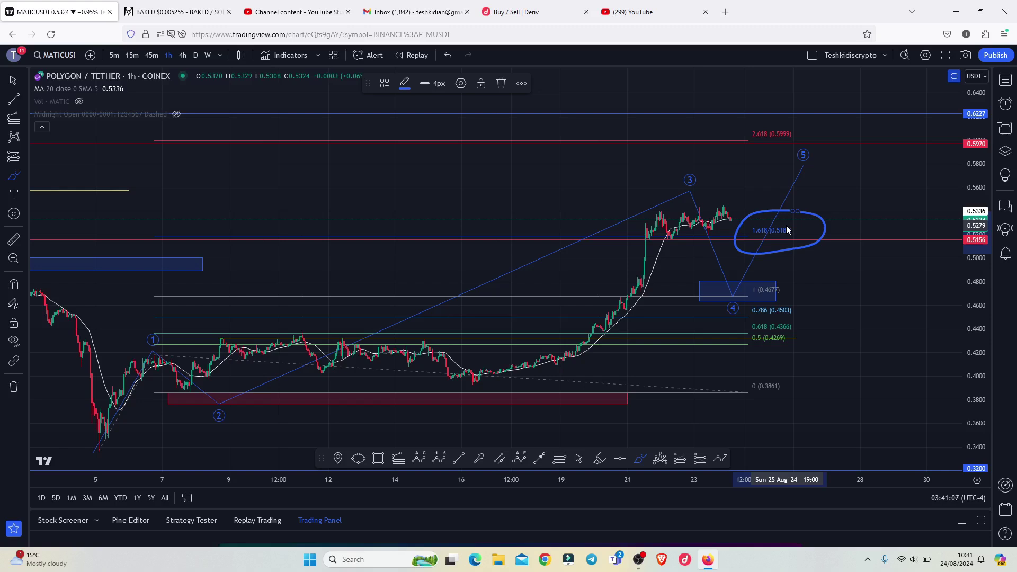
{"action": "left_click", "coordinate": [448, 56]}
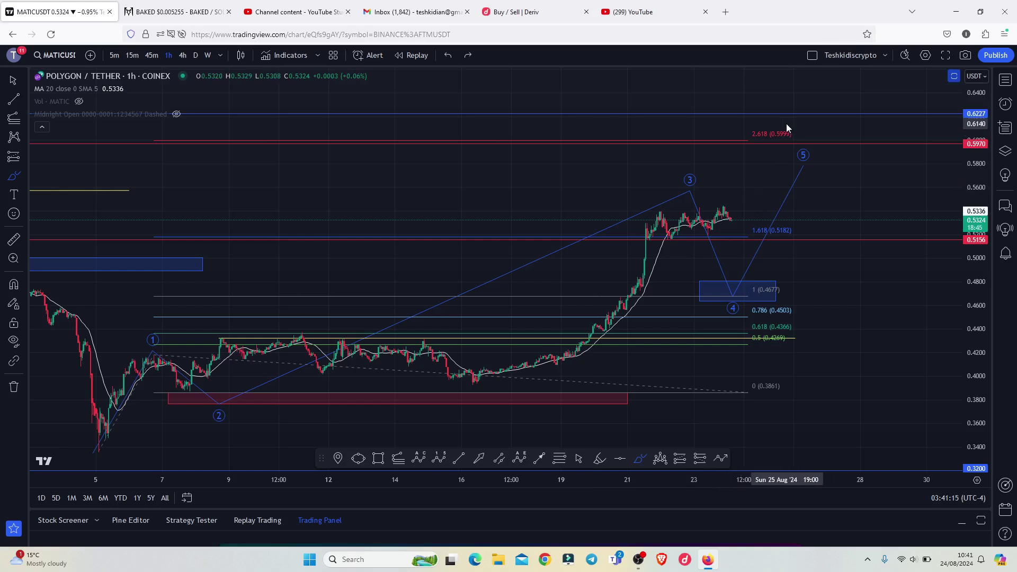
{"action": "mouse_move", "coordinate": [793, 119]}
{"action": "left_mouse_down"}
{"action": "mouse_move", "coordinate": [750, 117]}
{"action": "mouse_move", "coordinate": [706, 142]}
{"action": "mouse_move", "coordinate": [784, 152]}
{"action": "mouse_move", "coordinate": [834, 138]}
{"action": "mouse_move", "coordinate": [776, 118]}
{"action": "left_mouse_up"}
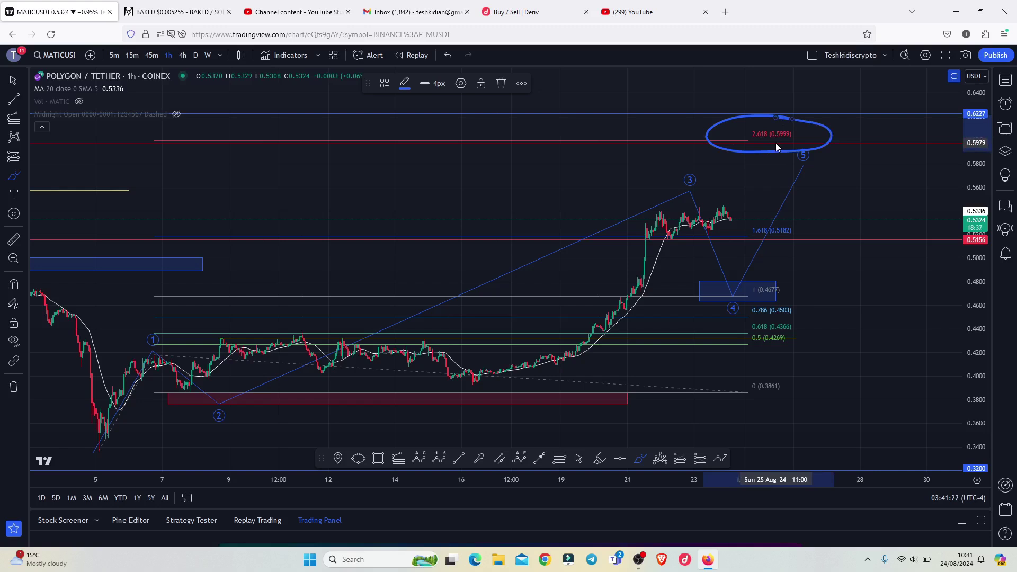
{"action": "left_click", "coordinate": [580, 460]}
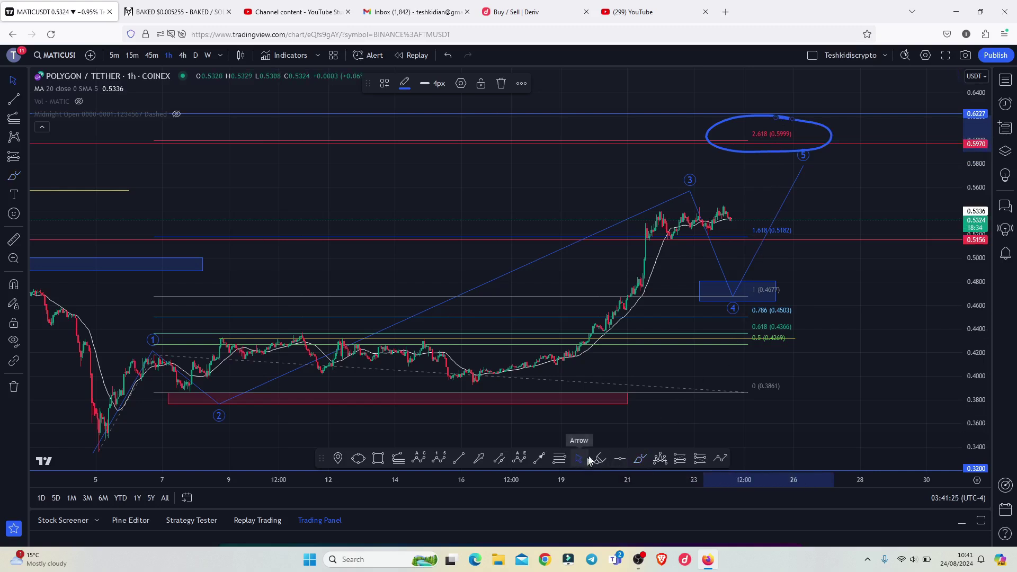
{"action": "left_click", "coordinate": [749, 393]}
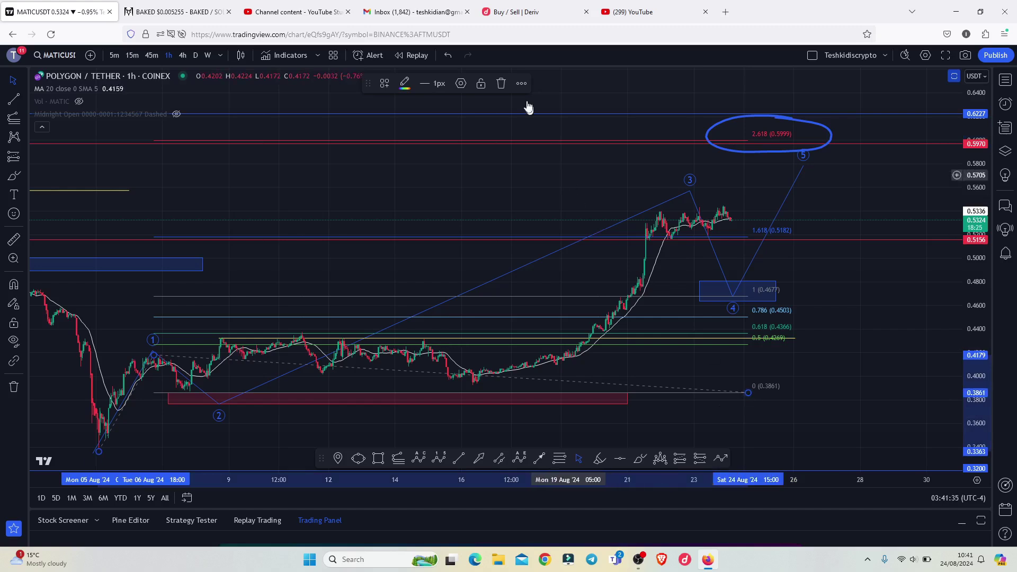
Delete the Fibonacci extension and the target circle.
{"action": "left_click", "coordinate": [502, 84]}
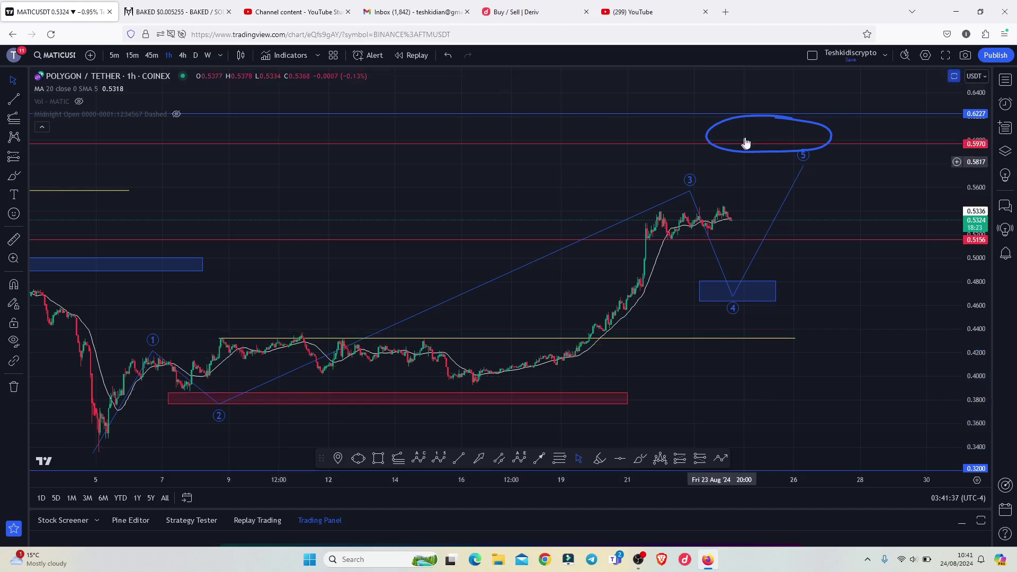
{"action": "left_click", "coordinate": [781, 121]}
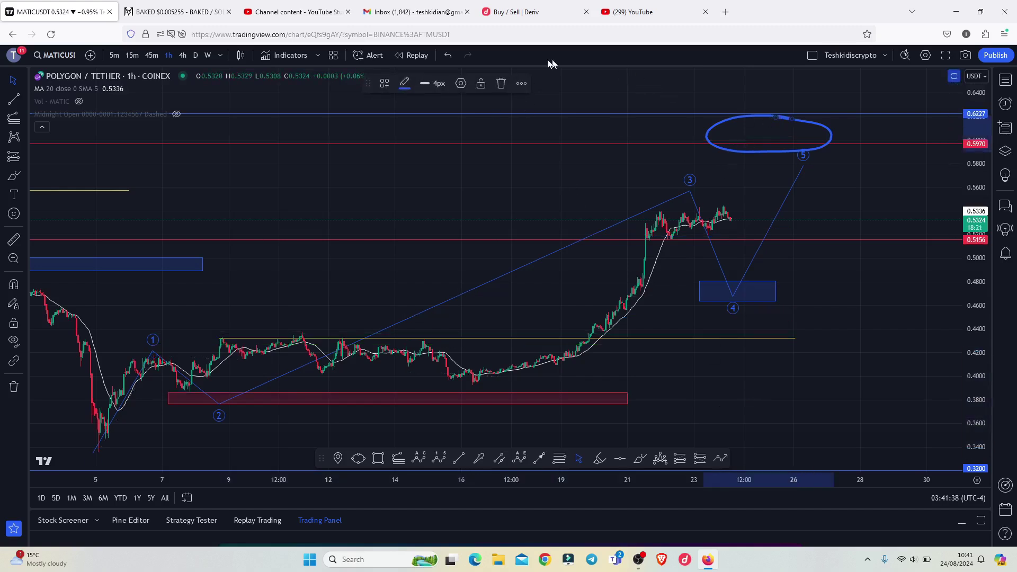
{"action": "left_click", "coordinate": [502, 84]}
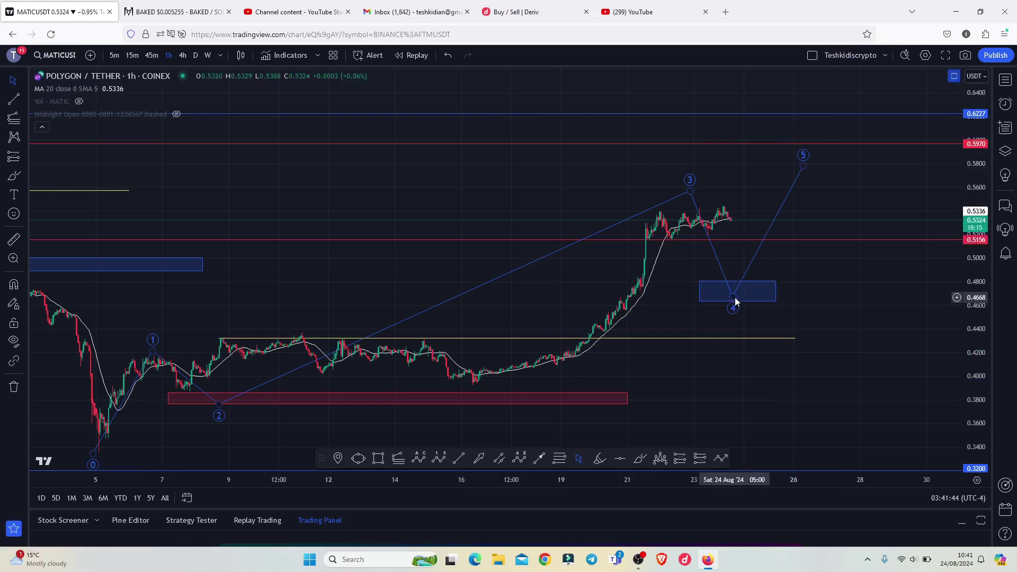
Move wave 3 onto the recent high at 0.5516 and wave 4 into the demand box at 0.4673.
{"action": "left_click_drag", "start_coordinate": [733, 298], "coordinate": [764, 297]}
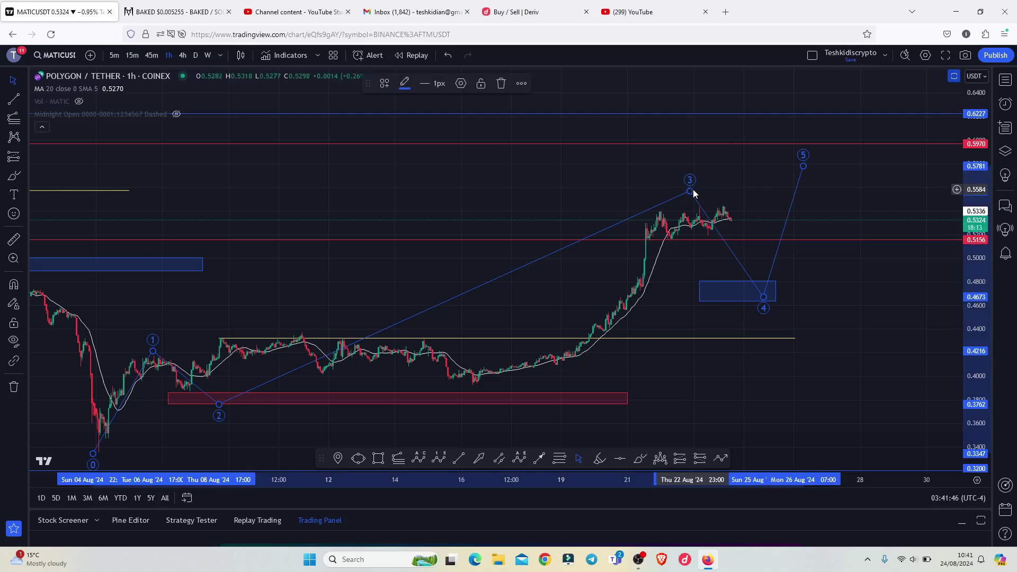
{"action": "left_click_drag", "start_coordinate": [690, 191], "coordinate": [713, 202]}
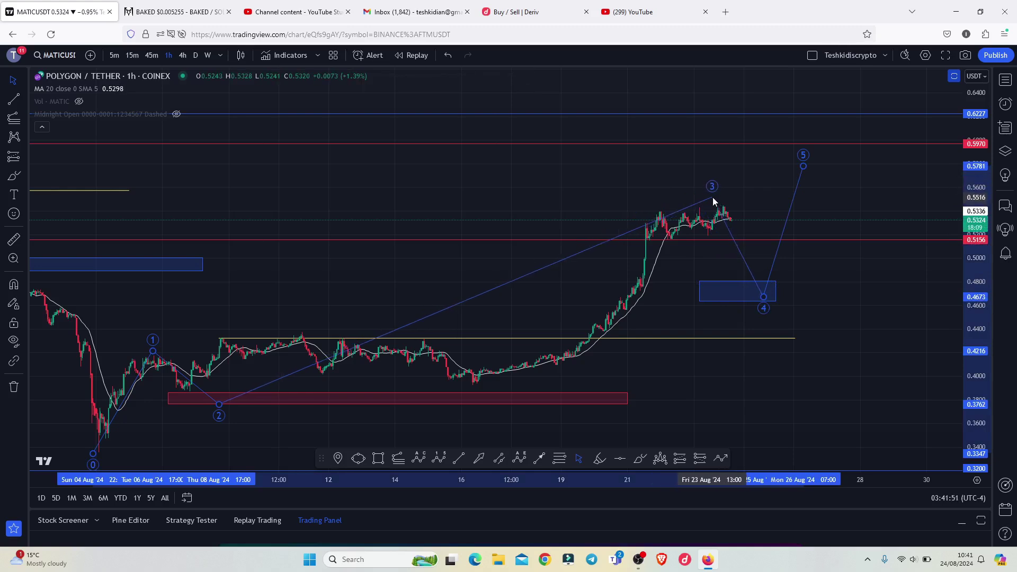
{"action": "left_click_drag", "start_coordinate": [714, 201], "coordinate": [714, 201]}
{"action": "left_click_drag", "start_coordinate": [767, 303], "coordinate": [744, 297]}
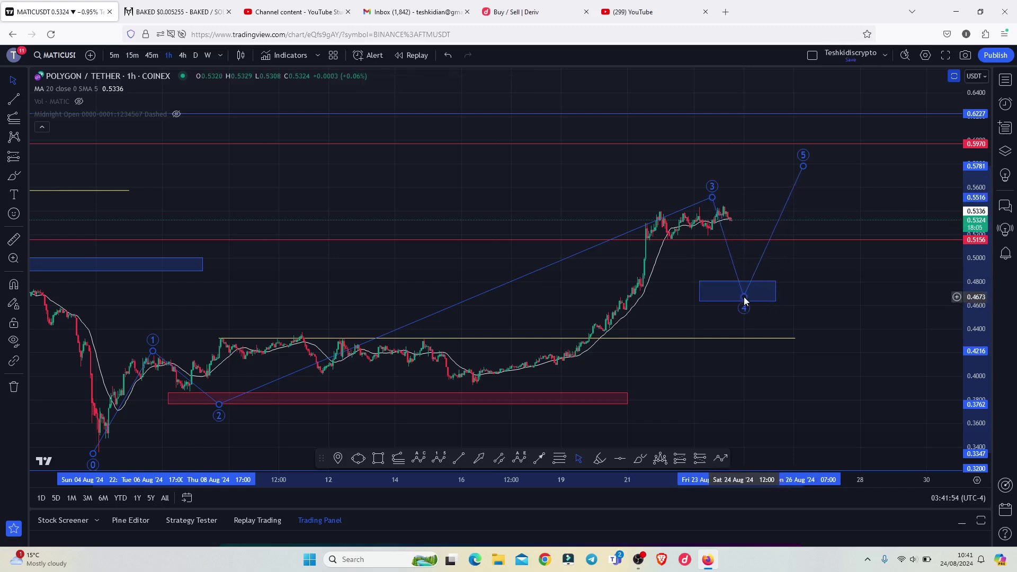
Draw a Fibonacci retracement from the wave-2 low to the wave-3 high.
{"action": "left_click", "coordinate": [562, 461]}
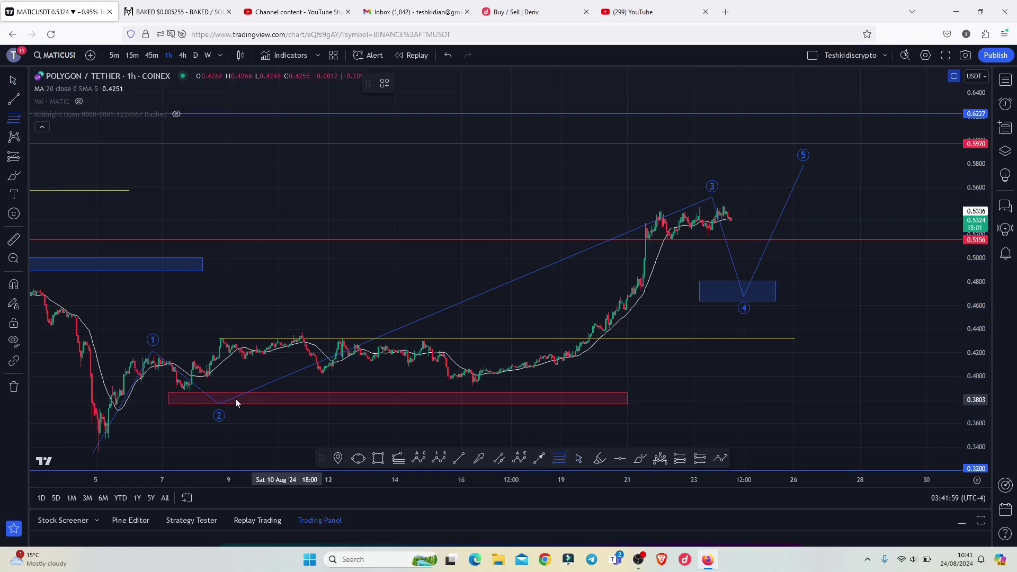
{"action": "left_click", "coordinate": [190, 391]}
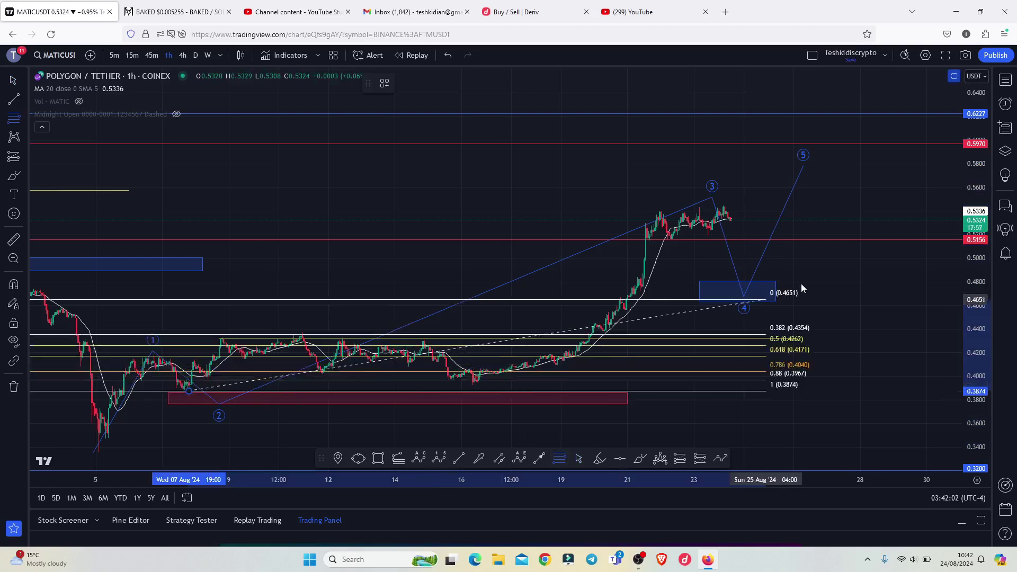
{"action": "left_click", "coordinate": [842, 205]}
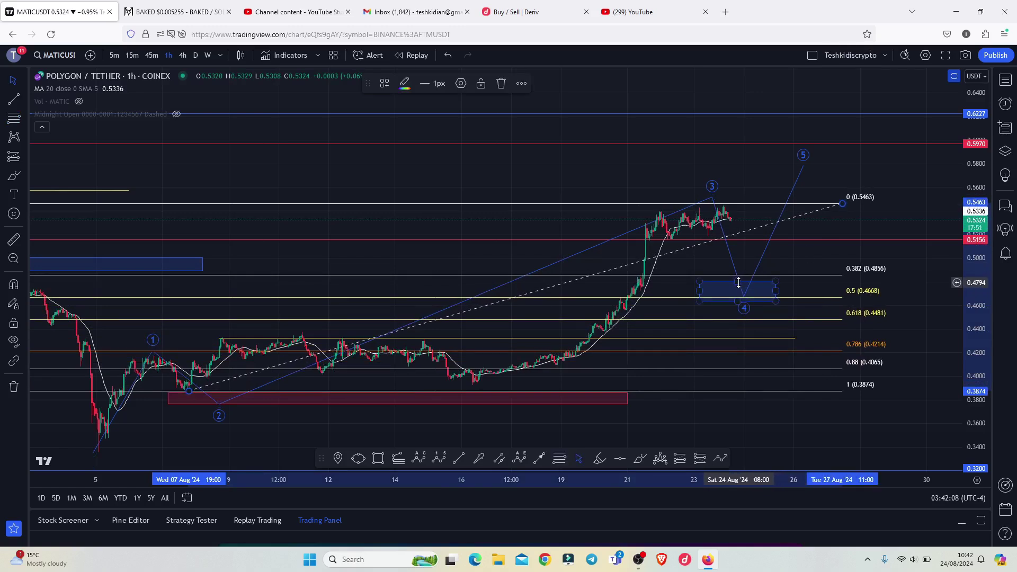
Resize the wave-4 box to about 0.4664–0.4852, between the 0.382 and 0.5 levels.
{"action": "left_click_drag", "start_coordinate": [739, 283], "coordinate": [741, 276]}
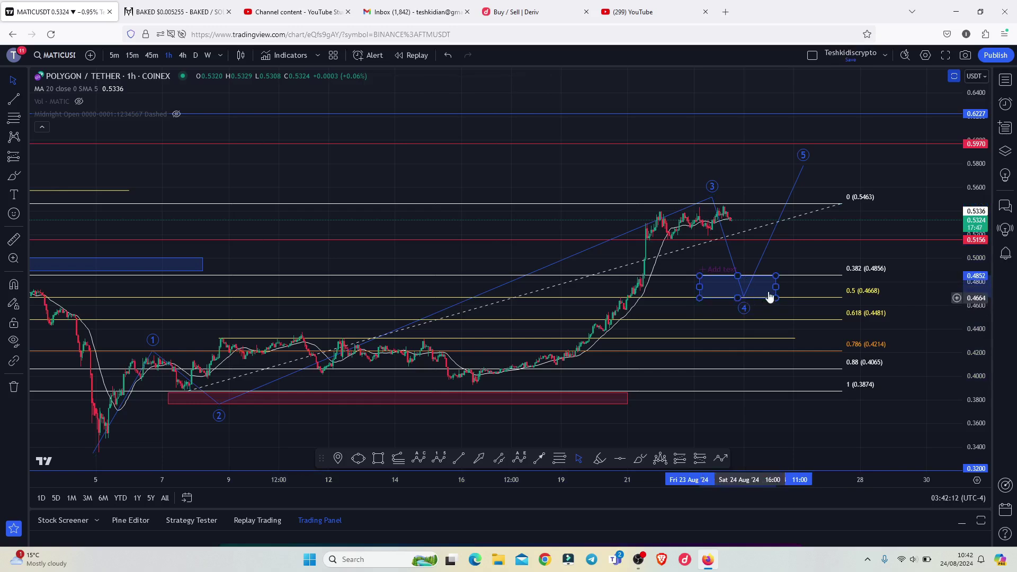
{"action": "left_click_drag", "start_coordinate": [775, 286], "coordinate": [812, 288]}
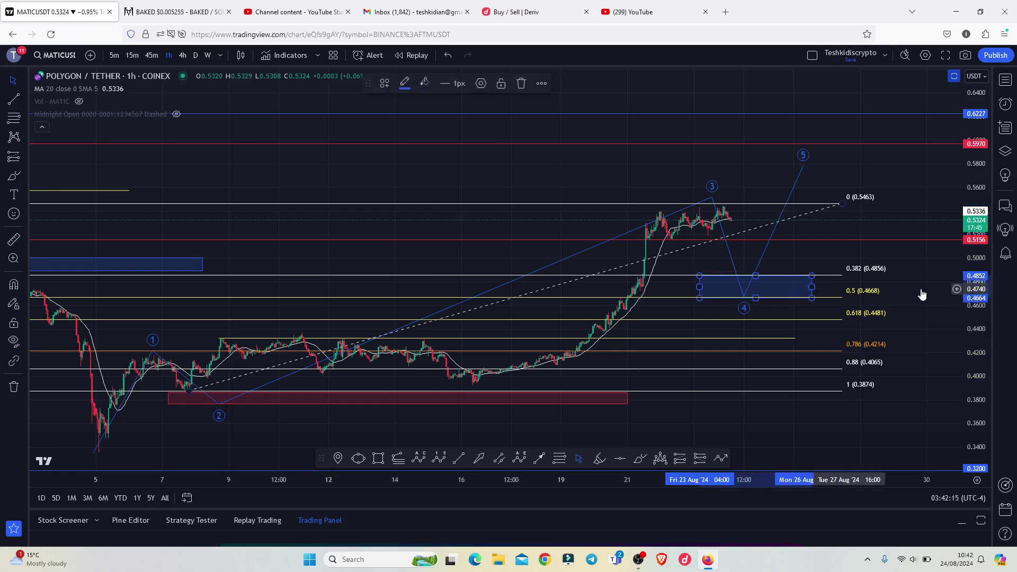
{"action": "left_click_drag", "start_coordinate": [920, 287], "coordinate": [856, 282]}
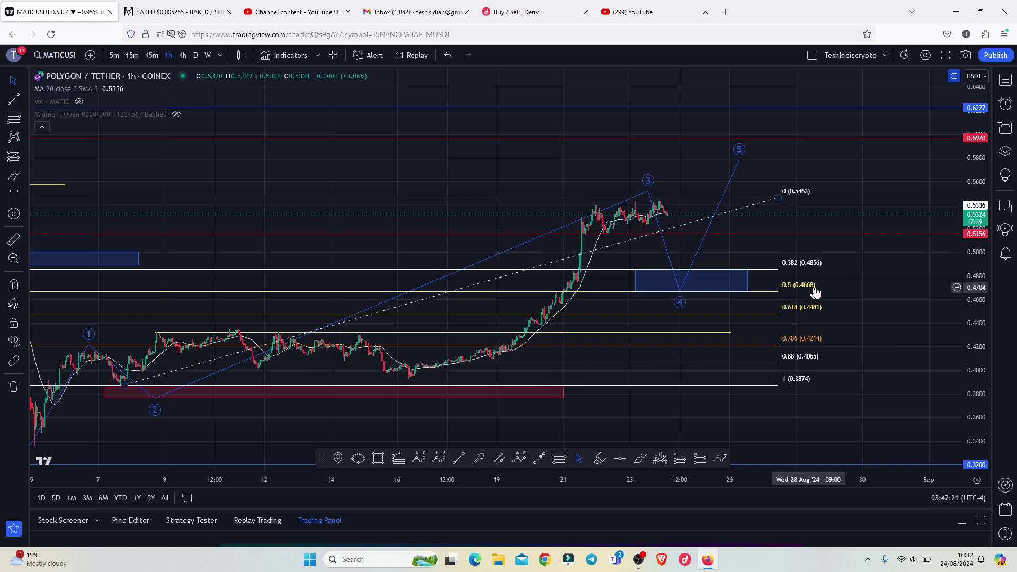
{"action": "left_click", "coordinate": [743, 282]}
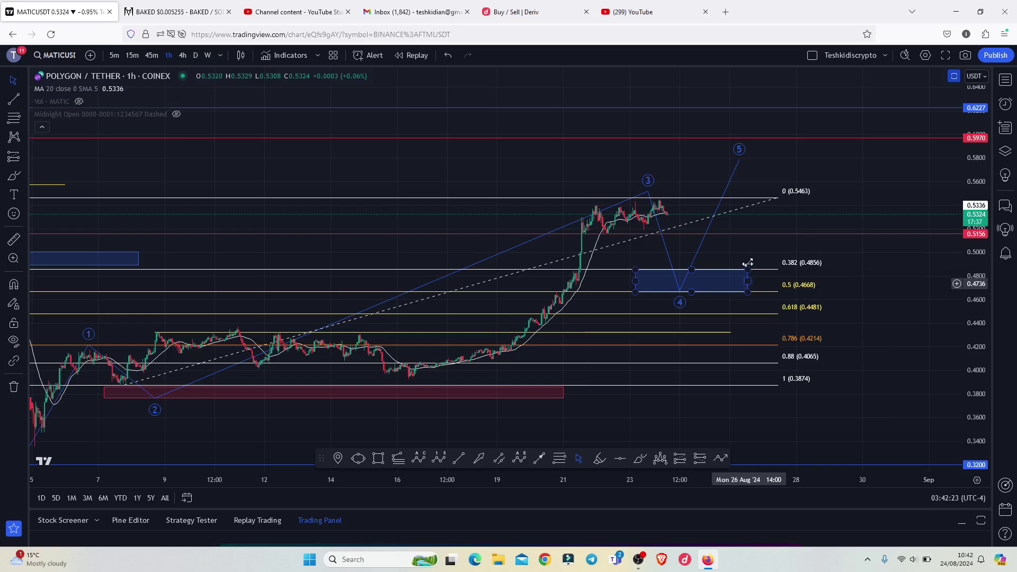
{"action": "left_click", "coordinate": [643, 388]}
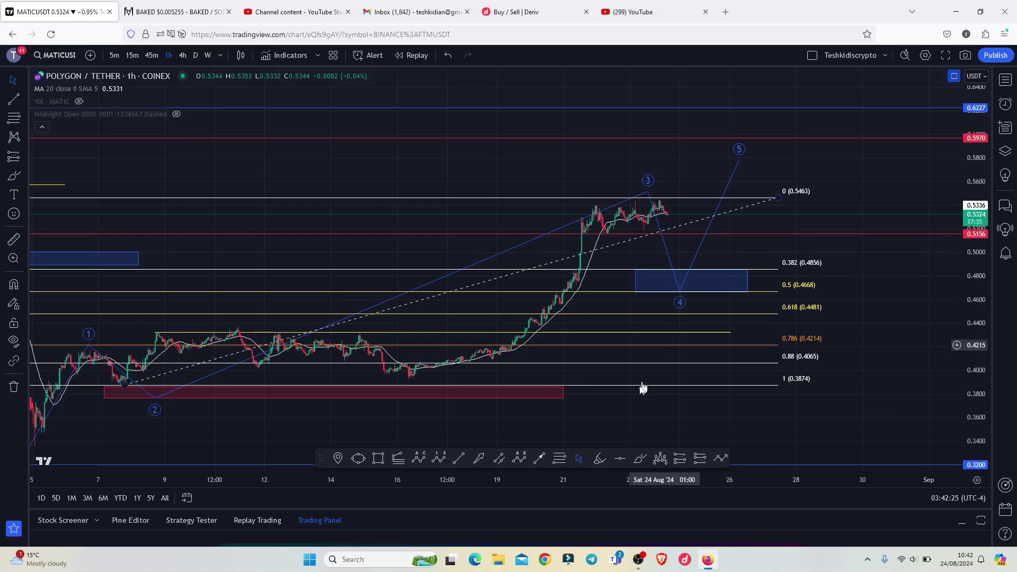
{"action": "left_click", "coordinate": [641, 459]}
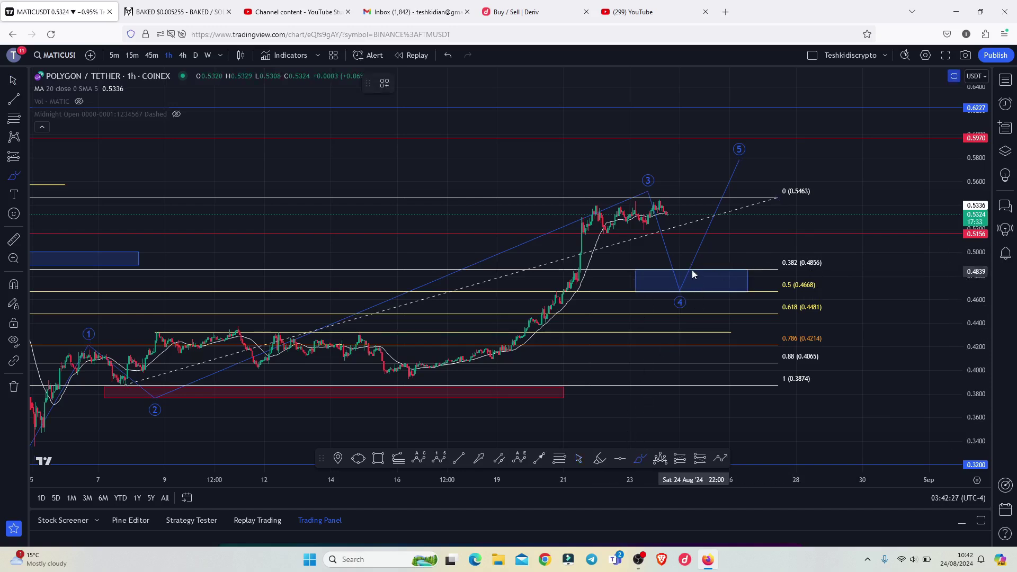
{"action": "mouse_move", "coordinate": [692, 274]}
{"action": "left_mouse_down"}
{"action": "mouse_move", "coordinate": [687, 297]}
{"action": "mouse_move", "coordinate": [678, 275]}
{"action": "mouse_move", "coordinate": [705, 265]}
{"action": "mouse_move", "coordinate": [793, 138]}
{"action": "mouse_move", "coordinate": [751, 127]}
{"action": "mouse_move", "coordinate": [708, 173]}
{"action": "mouse_move", "coordinate": [785, 169]}
{"action": "left_mouse_up"}
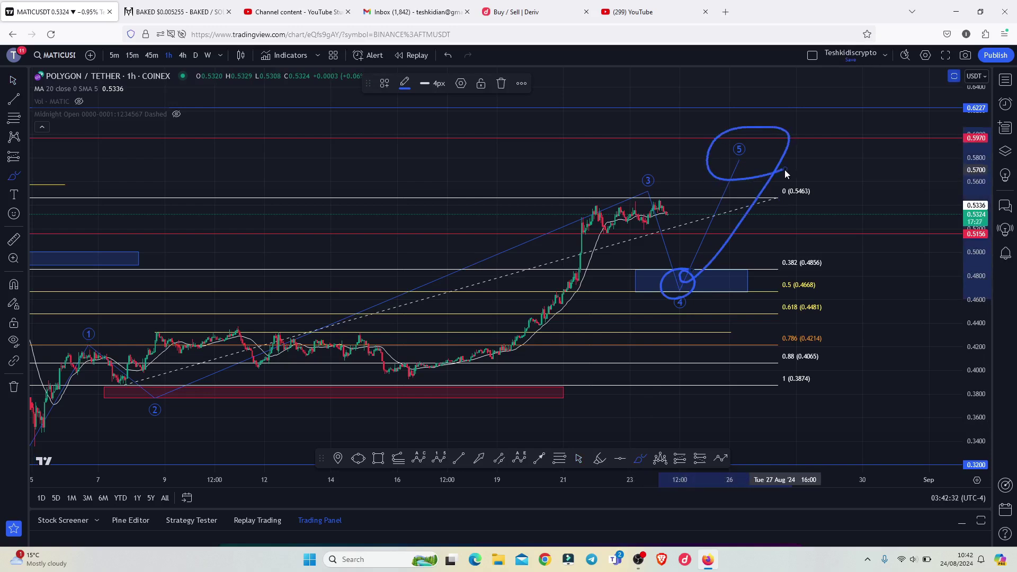
{"action": "left_click", "coordinate": [451, 56]}
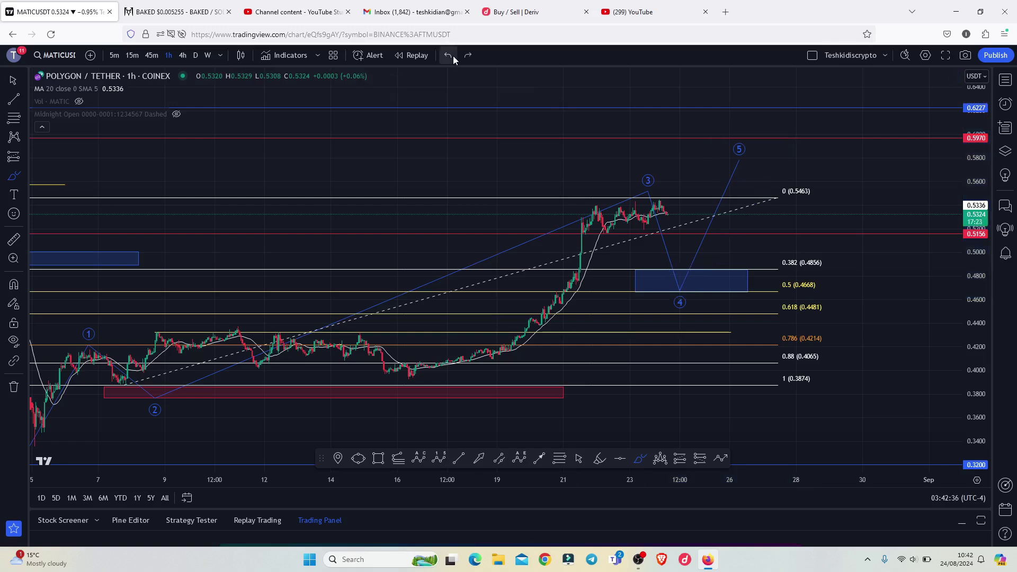
Select the Fibonacci retracement by its dashed line and delete it.
{"action": "left_click", "coordinate": [580, 459]}
{"action": "left_click", "coordinate": [778, 198]}
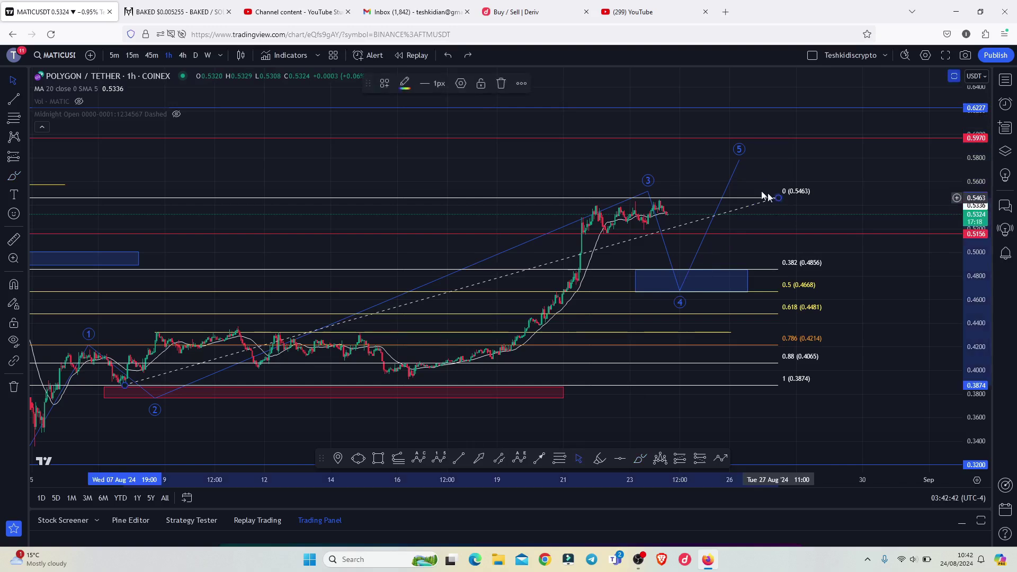
{"action": "left_click", "coordinate": [501, 83]}
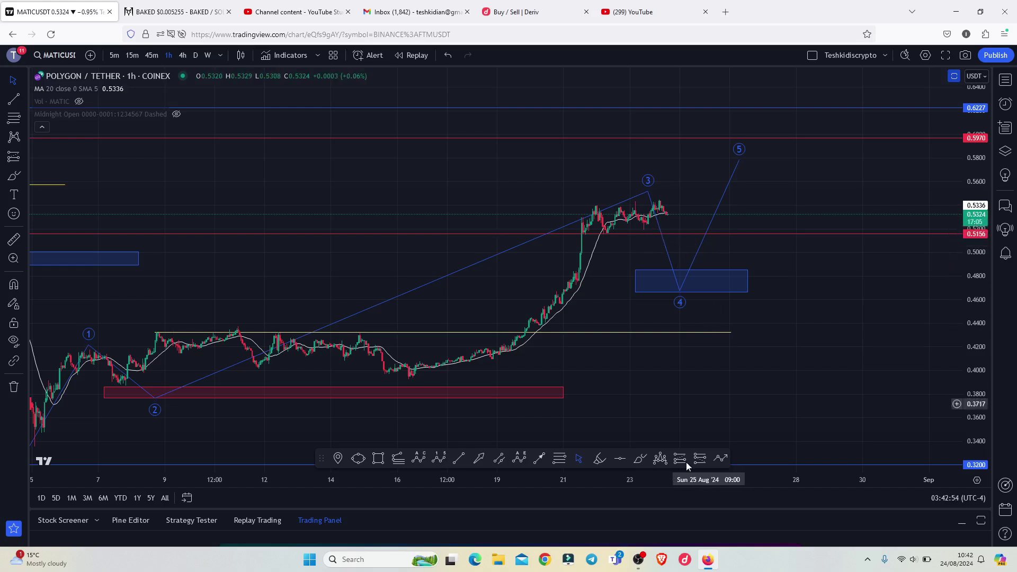
{"action": "left_click", "coordinate": [645, 465]}
{"action": "mouse_move", "coordinate": [644, 230]}
{"action": "left_mouse_down"}
{"action": "mouse_move", "coordinate": [675, 219]}
{"action": "mouse_move", "coordinate": [702, 229]}
{"action": "mouse_move", "coordinate": [647, 228]}
{"action": "mouse_move", "coordinate": [662, 215]}
{"action": "left_mouse_up"}
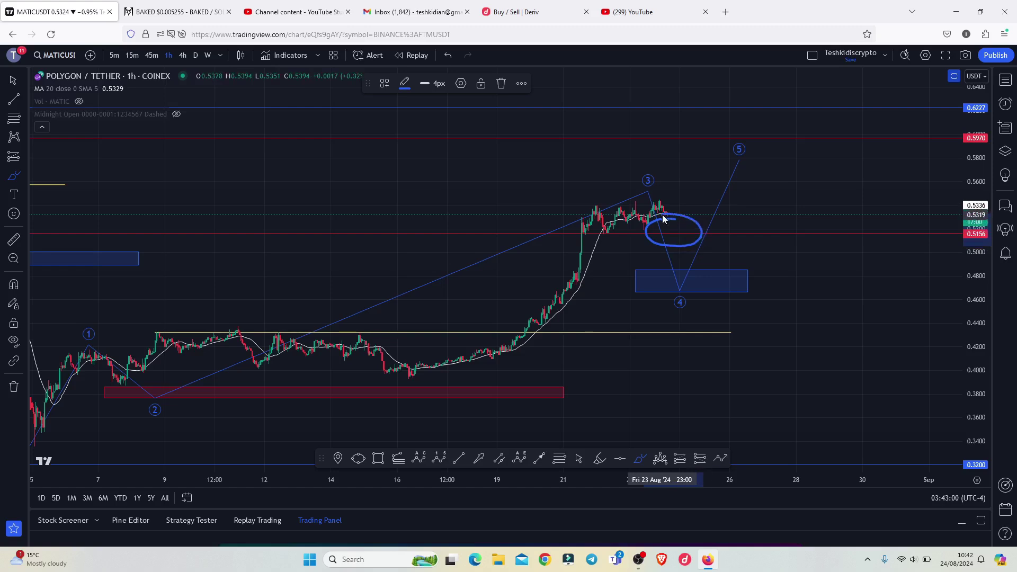
{"action": "left_click", "coordinate": [502, 84]}
{"action": "mouse_move", "coordinate": [651, 221]}
{"action": "left_mouse_down"}
{"action": "mouse_move", "coordinate": [663, 248]}
{"action": "mouse_move", "coordinate": [710, 286]}
{"action": "mouse_move", "coordinate": [669, 299]}
{"action": "mouse_move", "coordinate": [694, 263]}
{"action": "mouse_move", "coordinate": [716, 271]}
{"action": "left_mouse_up"}
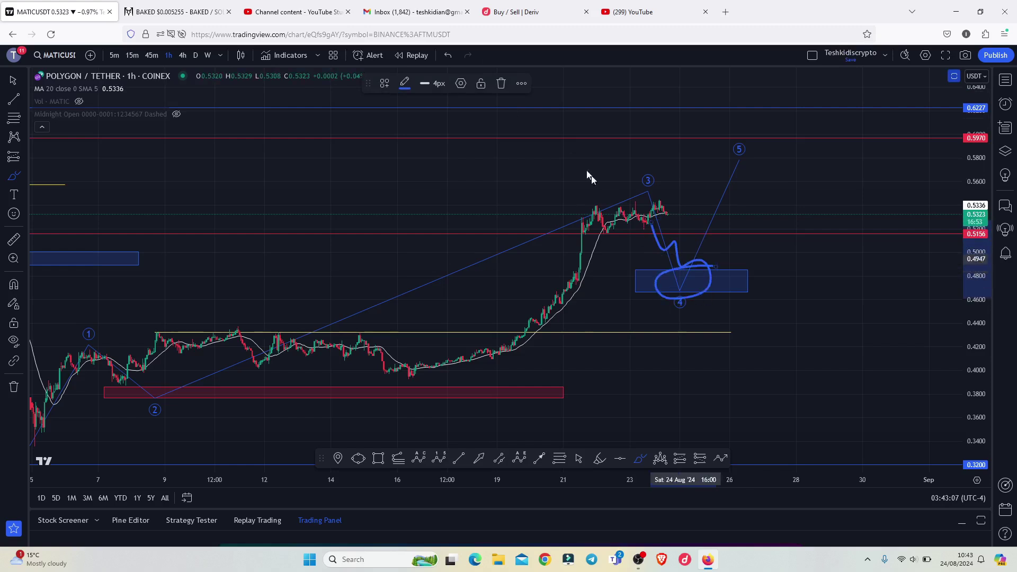
{"action": "left_click", "coordinate": [449, 55]}
{"action": "left_click", "coordinate": [449, 56]}
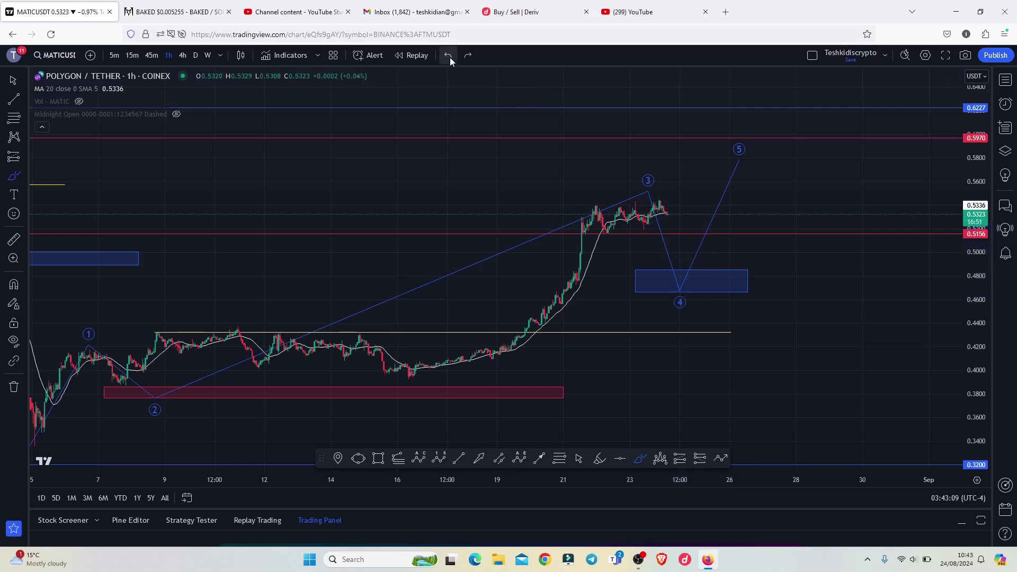